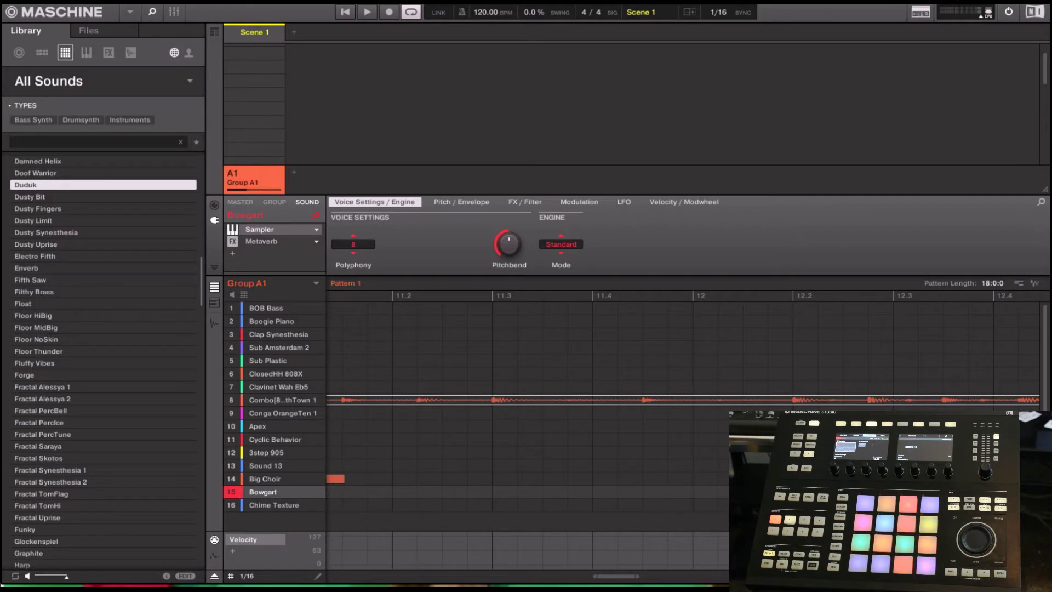
Bring up the Import Maschine 1.x Format folder chooser showing the Shared library folders.
{"action": "left_click", "coordinate": [130, 12]}
{"action": "left_click", "coordinate": [404, 39]}
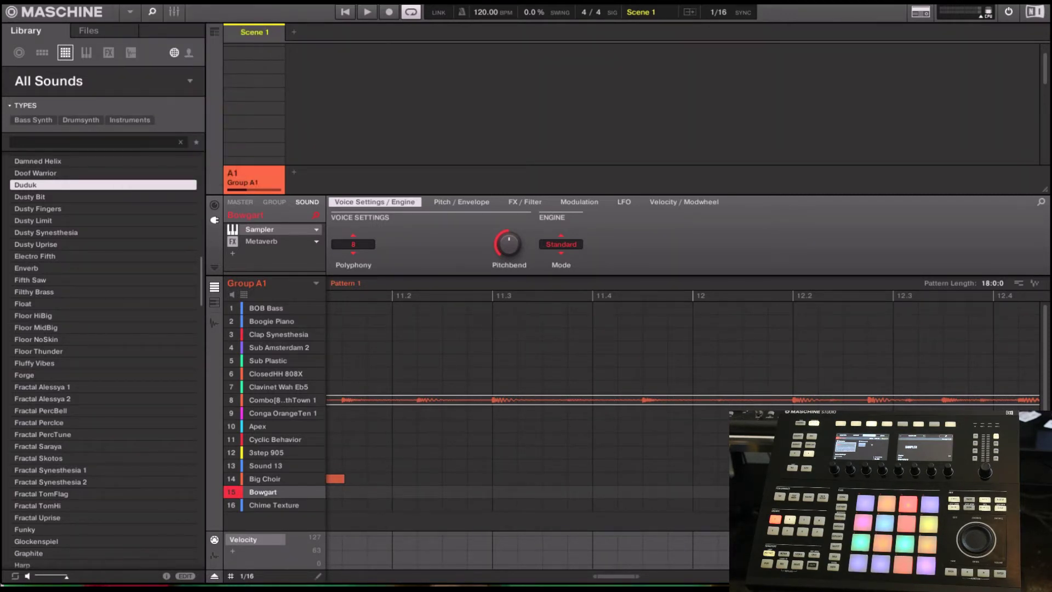
{"action": "left_click", "coordinate": [130, 12]}
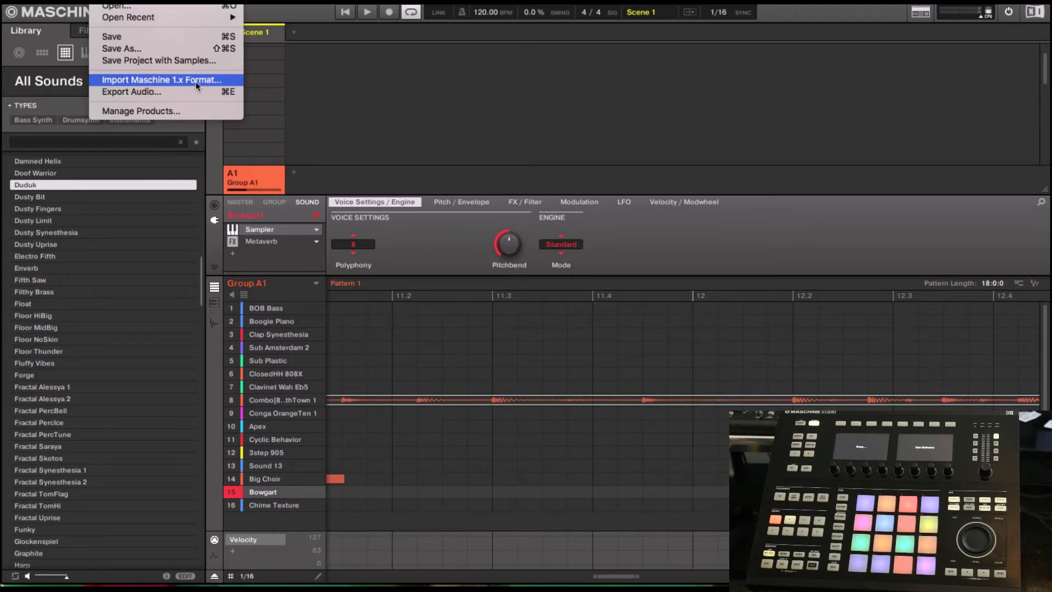
{"action": "key", "text": "Escape"}
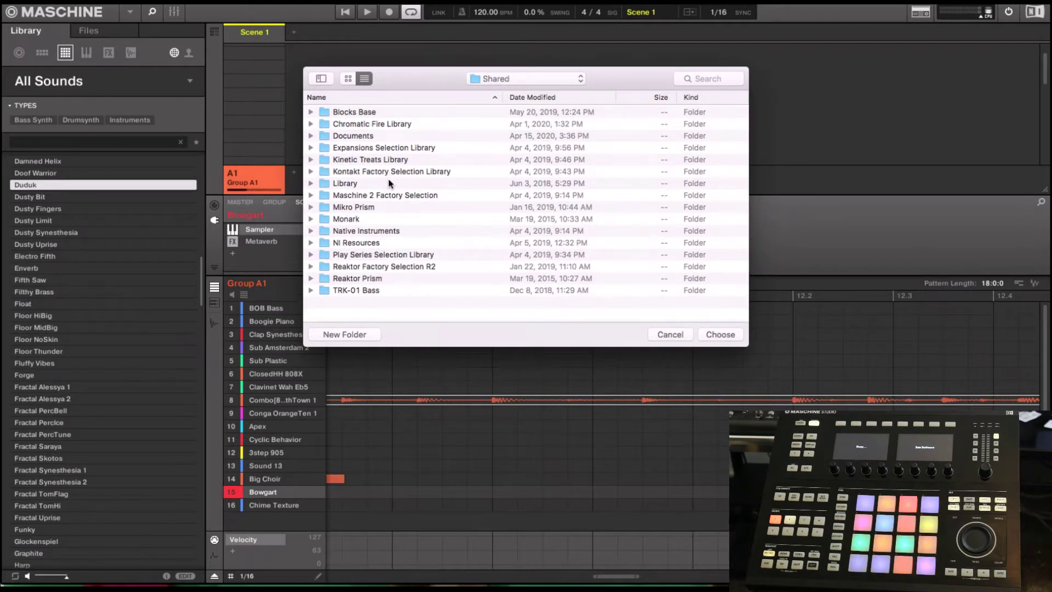
{"action": "scroll", "coordinate": [390, 183], "scroll_direction": "down", "scroll_amount": 2}
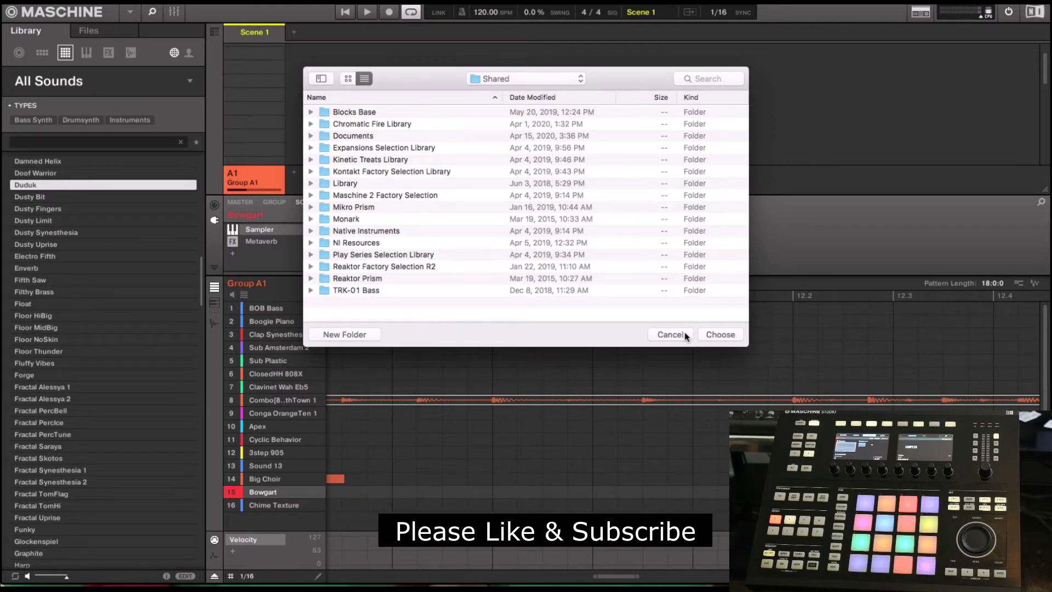
Cancel the Maschine 1.x import so the folder chooser closes.
{"action": "left_click", "coordinate": [671, 334]}
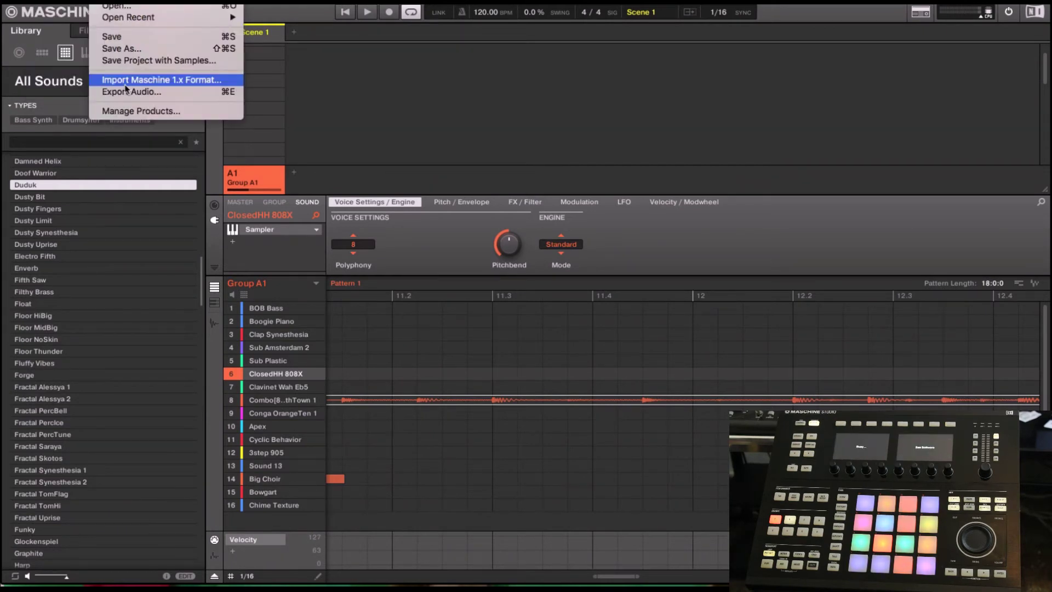
Check the Export Ideas as Audio settings (WAV, 44100 Hz, 16 Bit) and close without exporting.
{"action": "left_click", "coordinate": [125, 92]}
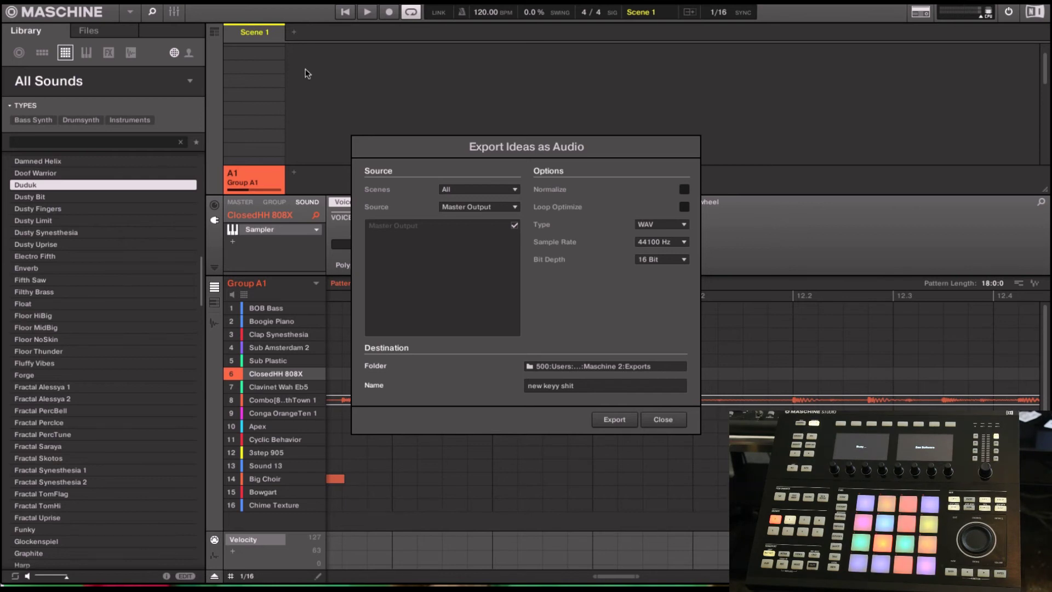
{"action": "left_click", "coordinate": [663, 419]}
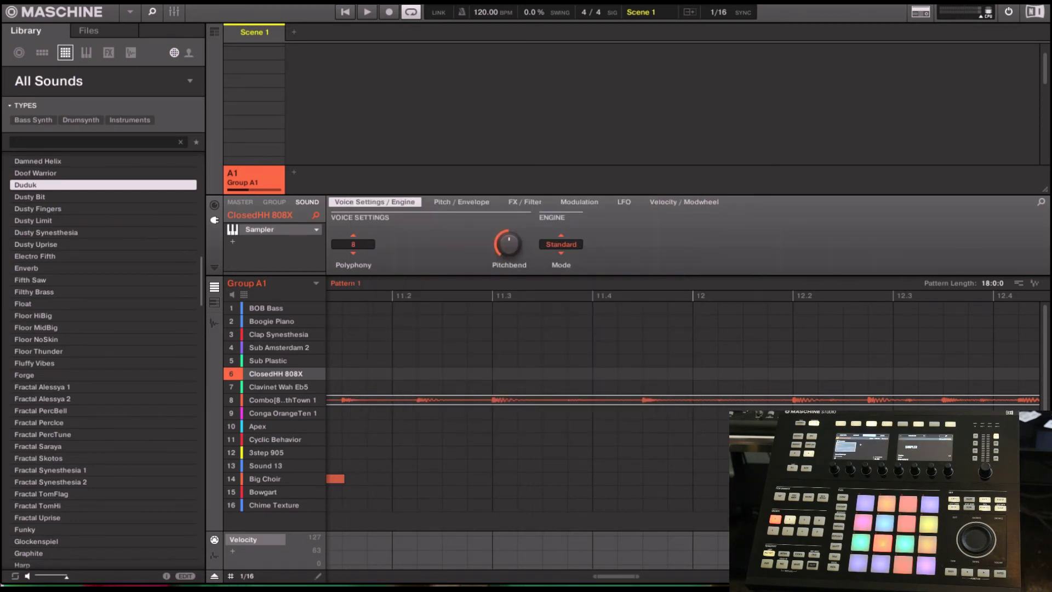
Reopen the Export Ideas as Audio dialog, still set to WAV, 44100 Hz, 16 Bit.
{"action": "left_click", "coordinate": [116, 1]}
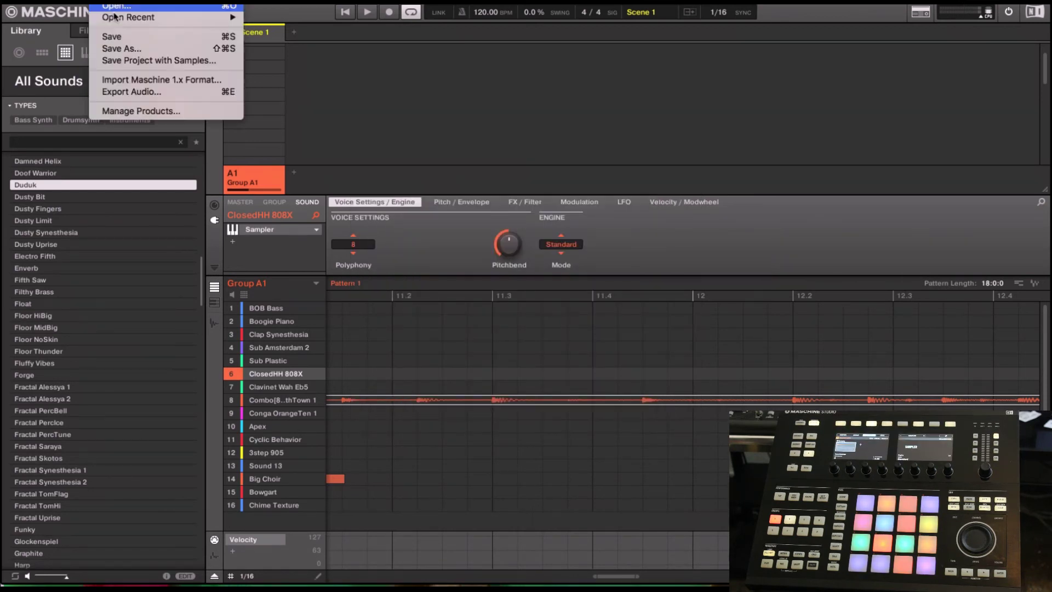
{"action": "left_click", "coordinate": [114, 92]}
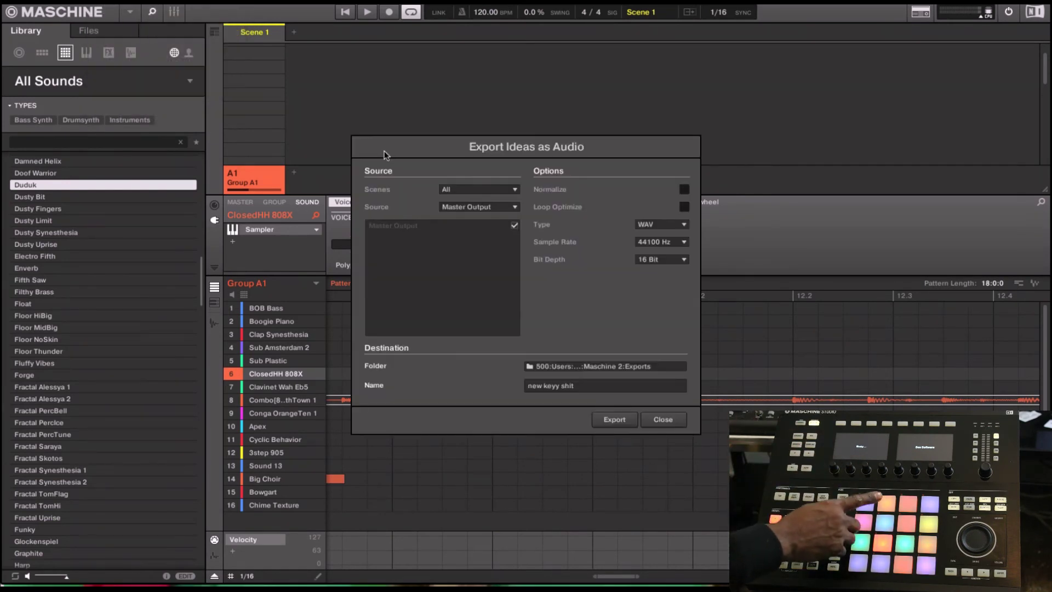